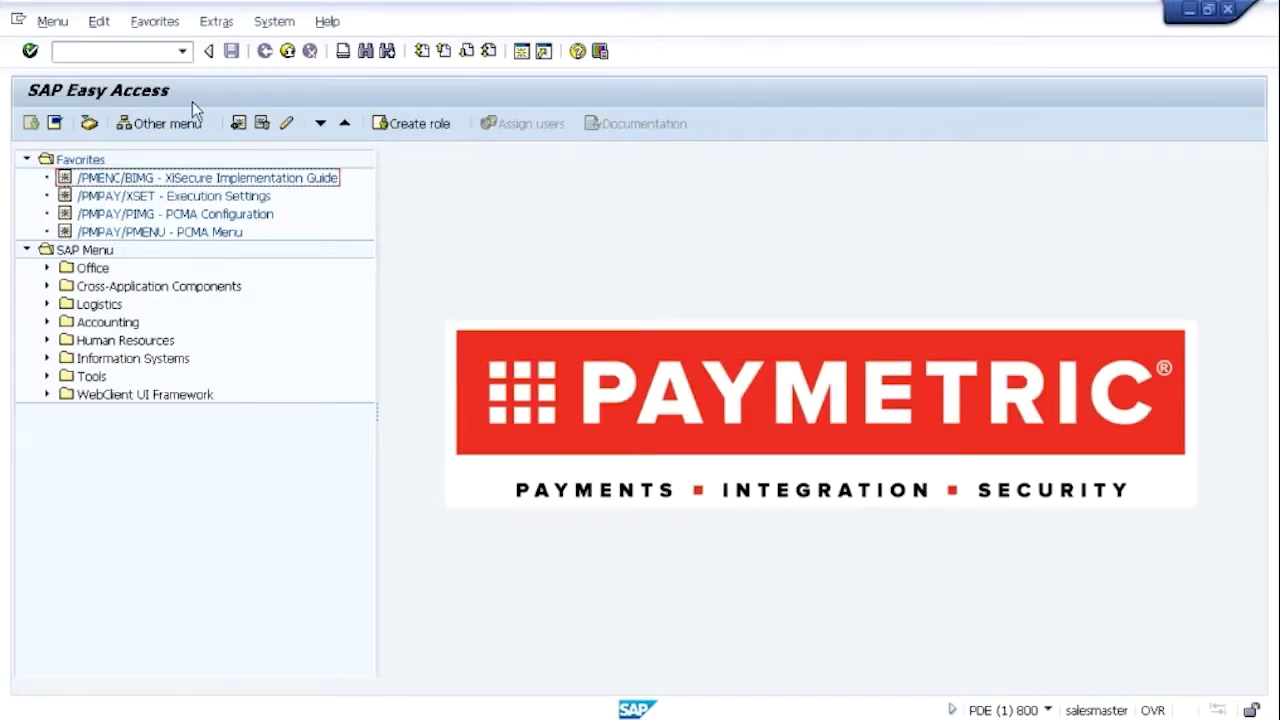
Start a new standard order (type OR) with transaction VA01
click(58, 51)
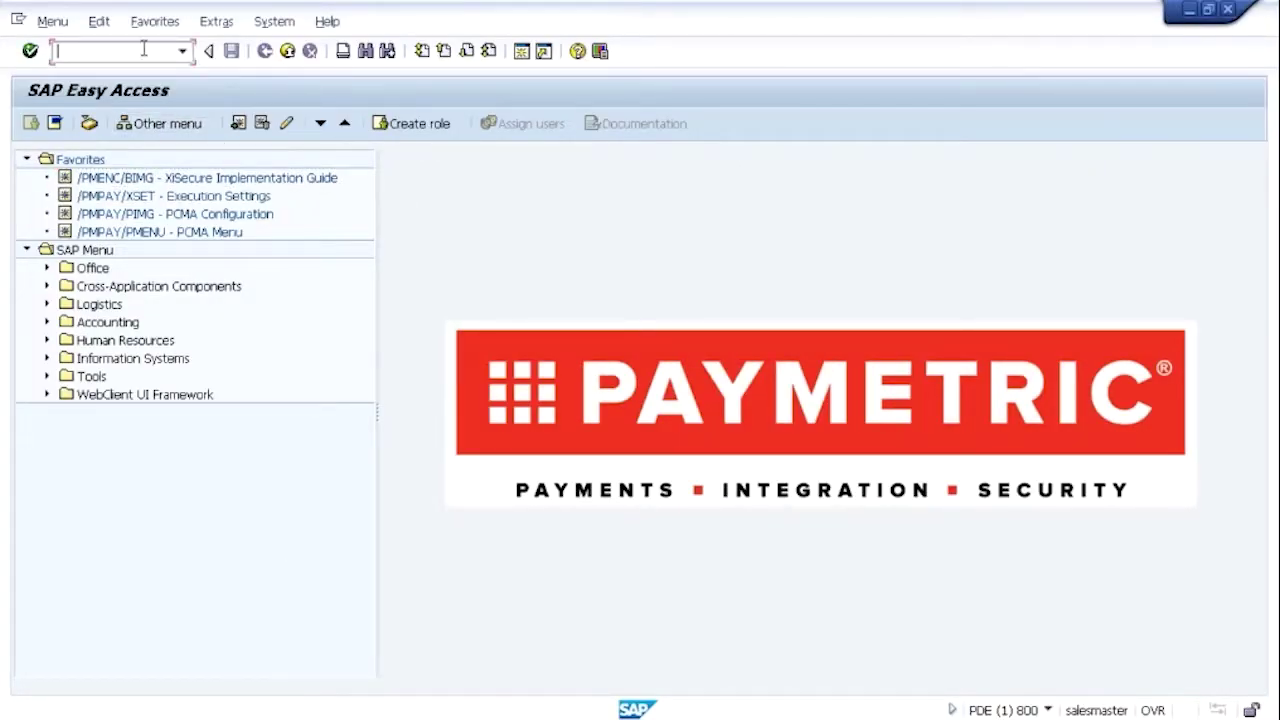
text(va01)
key(Return)
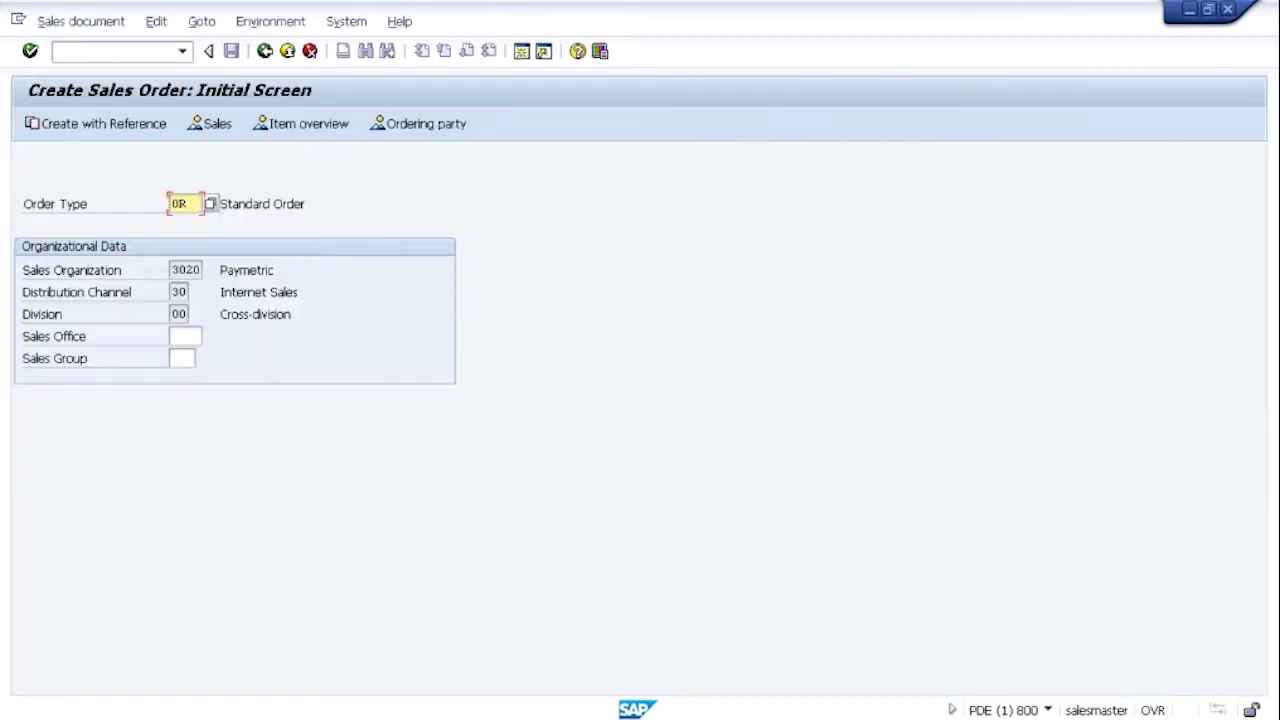
key(Return)
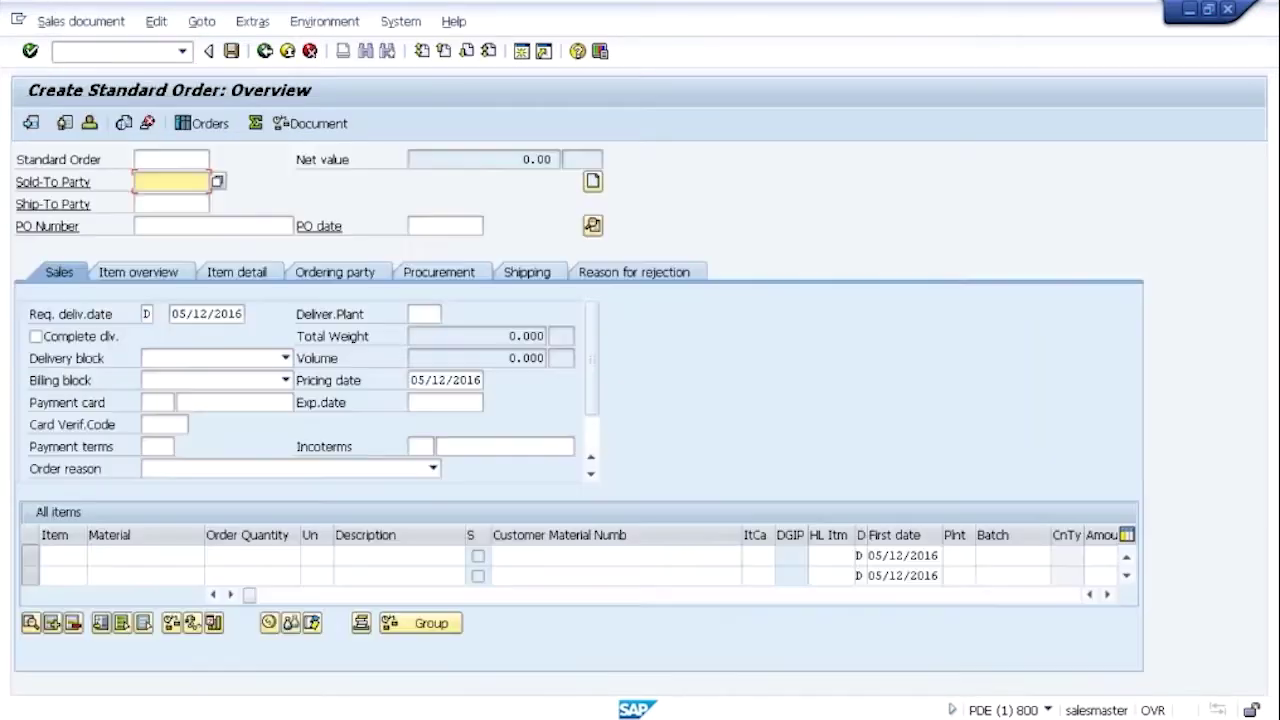
Fill in the previously used customer as sold-to and ship-to party, with PO number 'Email Trigger demo'
key(Down)
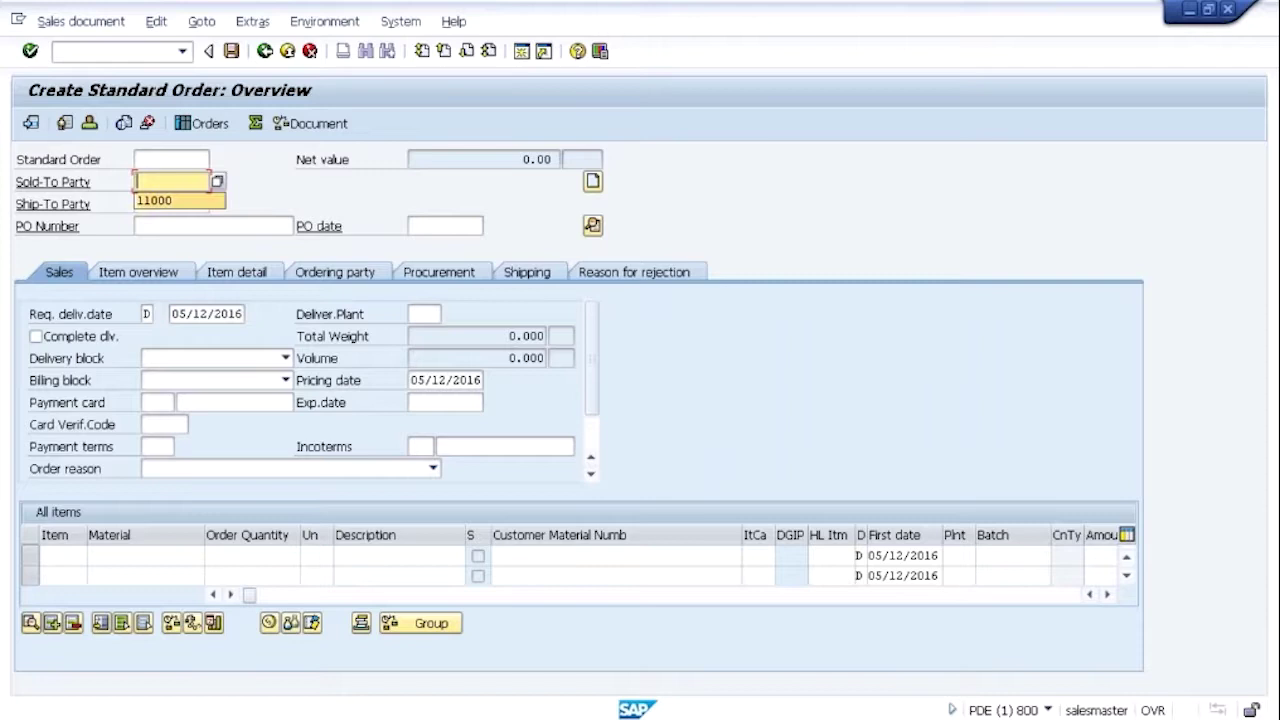
key(Return)
key(Tab)
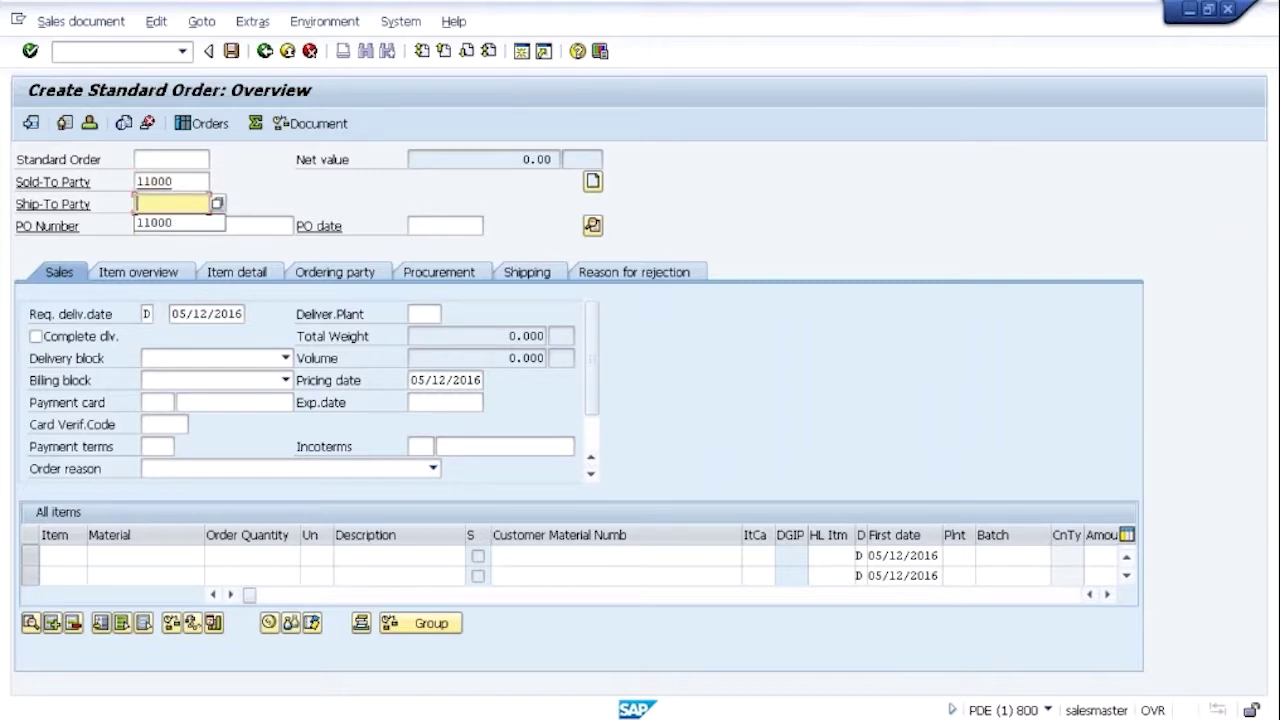
key(Down)
key(Return)
key(Tab)
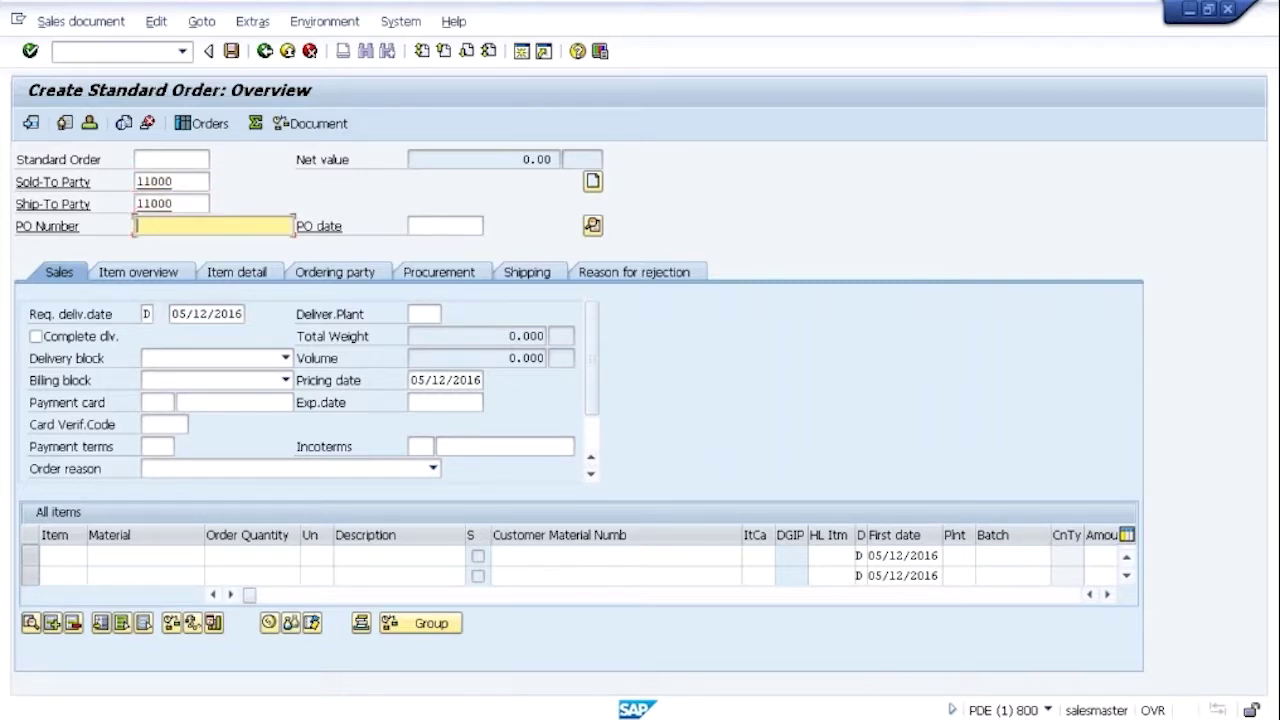
key(Down)
key(Return)
key(Tab)
key(Return)
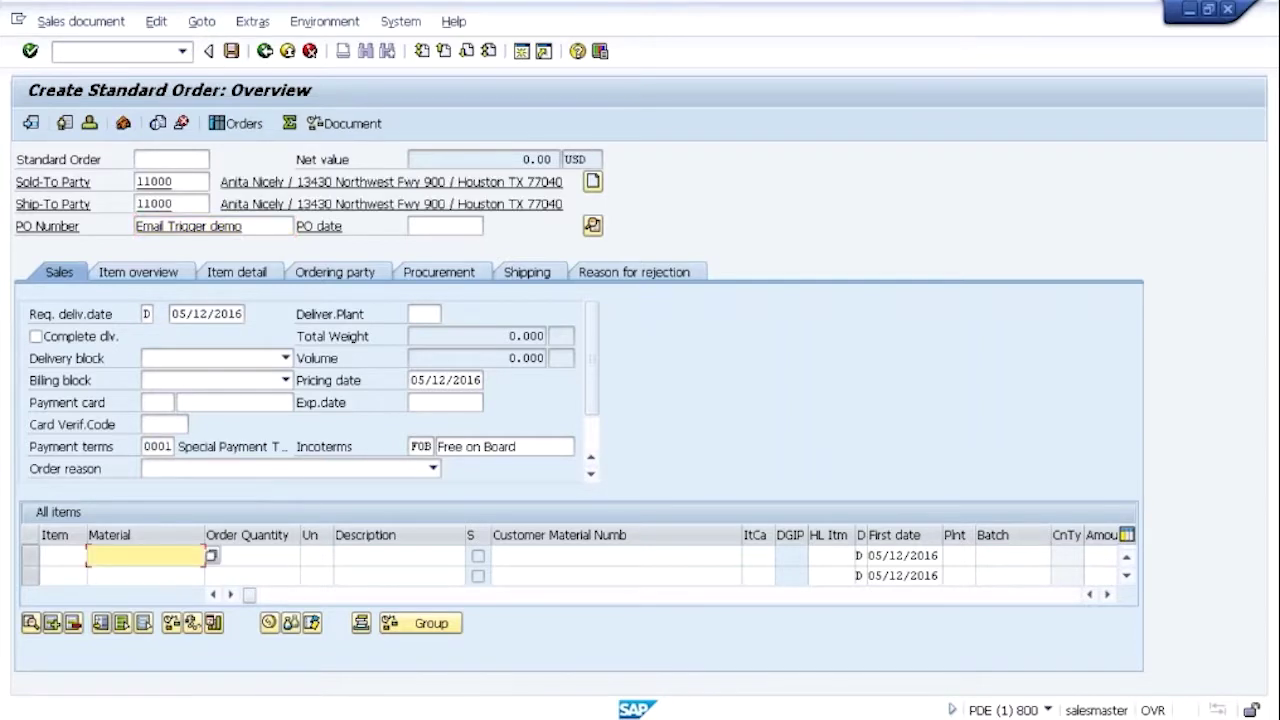
Add an item line for material XIPAY, quantity 2, priced at 104.00 USD
text(xi)
key(Down)
key(Down)
key(Return)
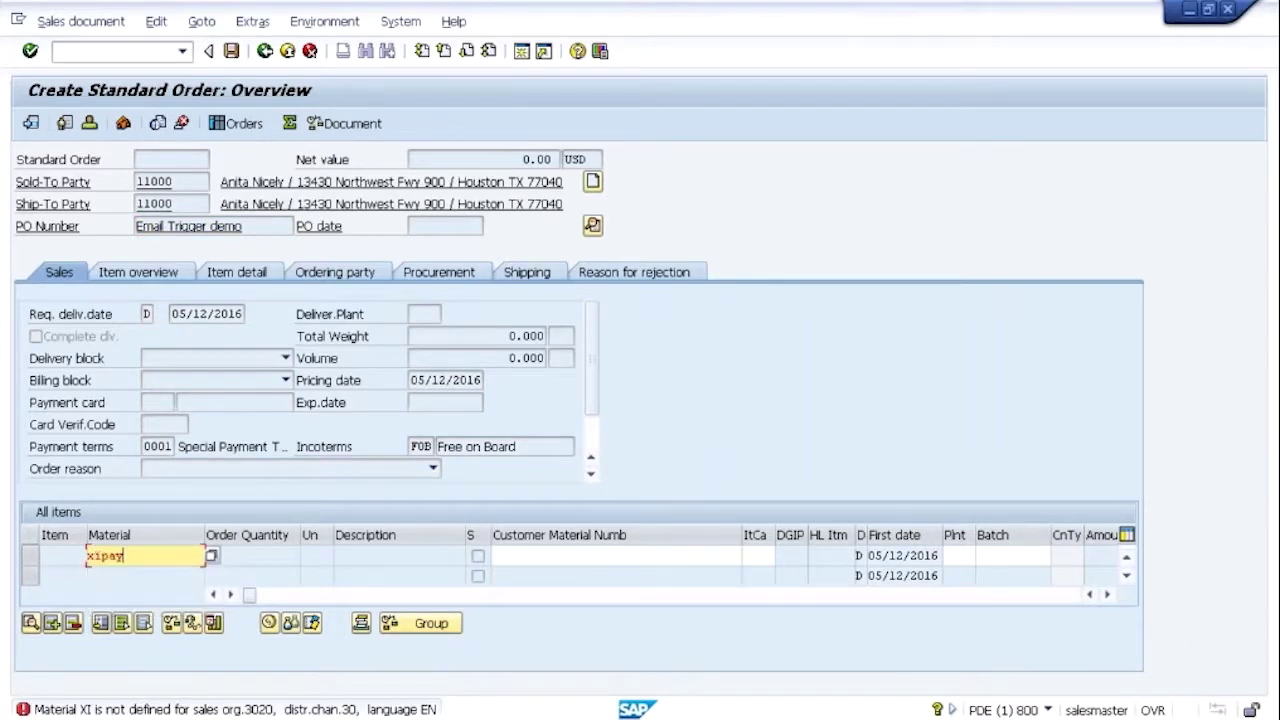
key(Return)
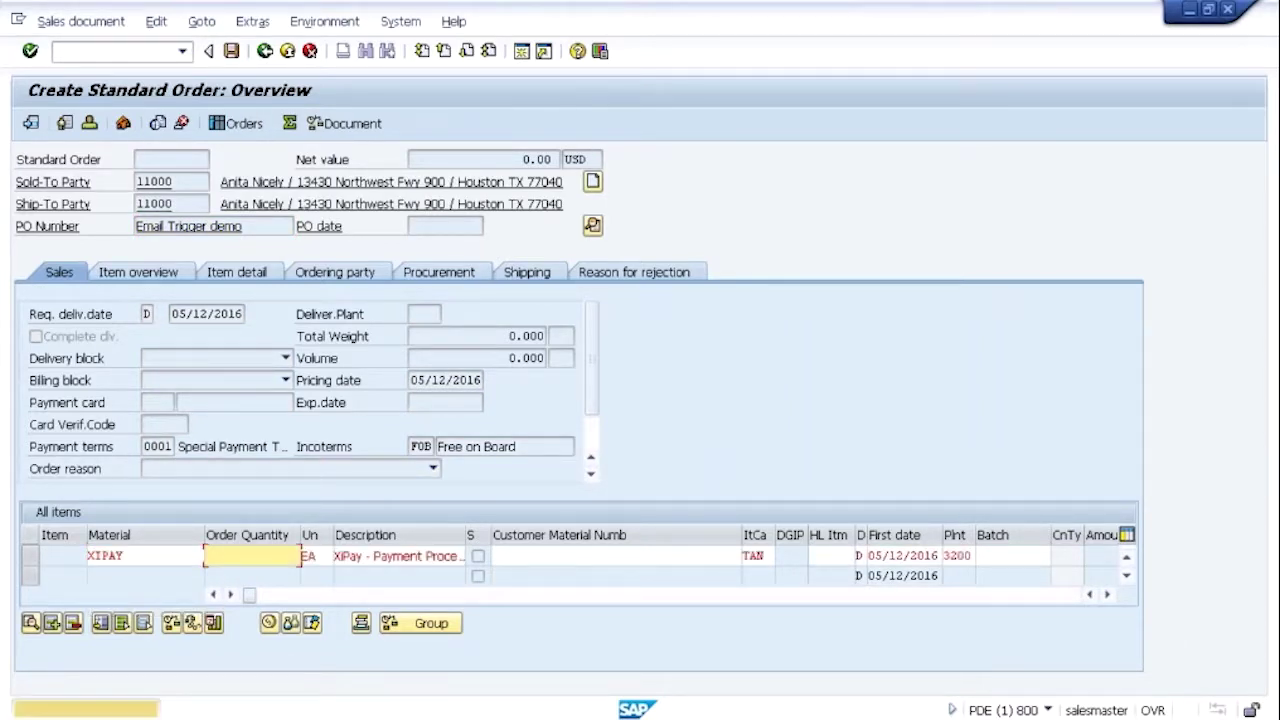
key(Return)
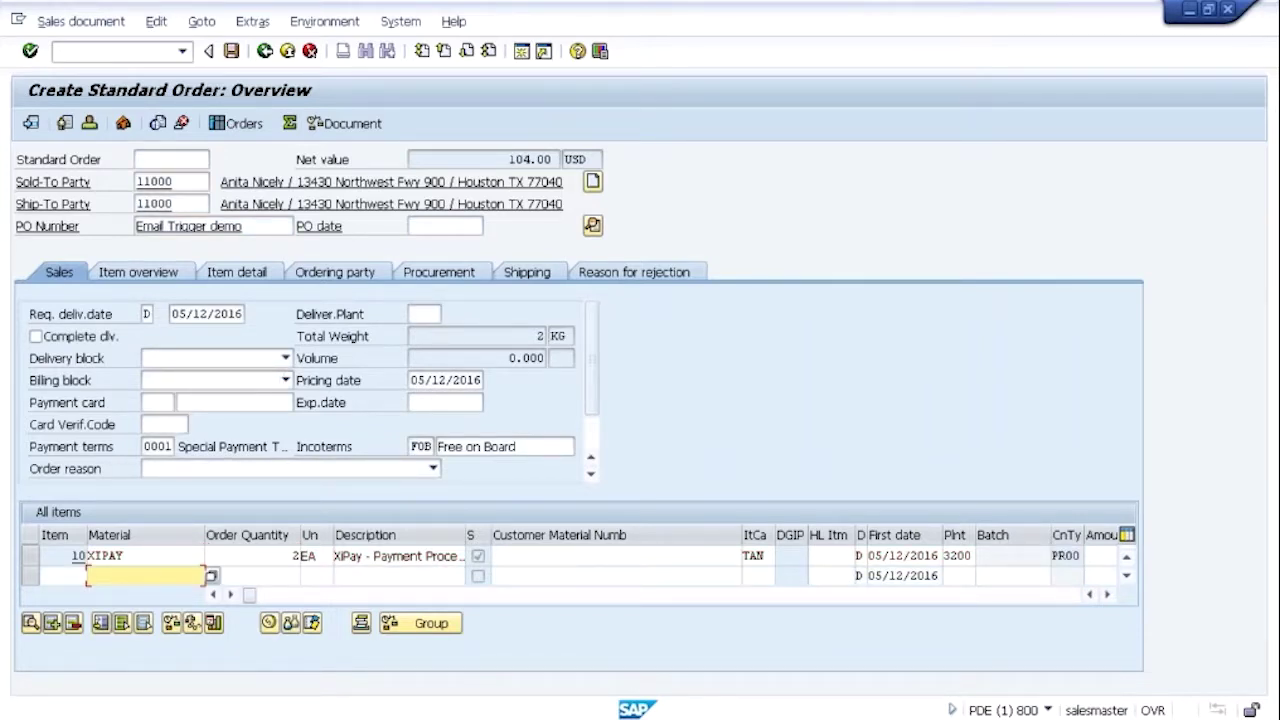
In Header Data's Payment cards tab, launch Paymetric card entry on the first card-number row
click(240, 402)
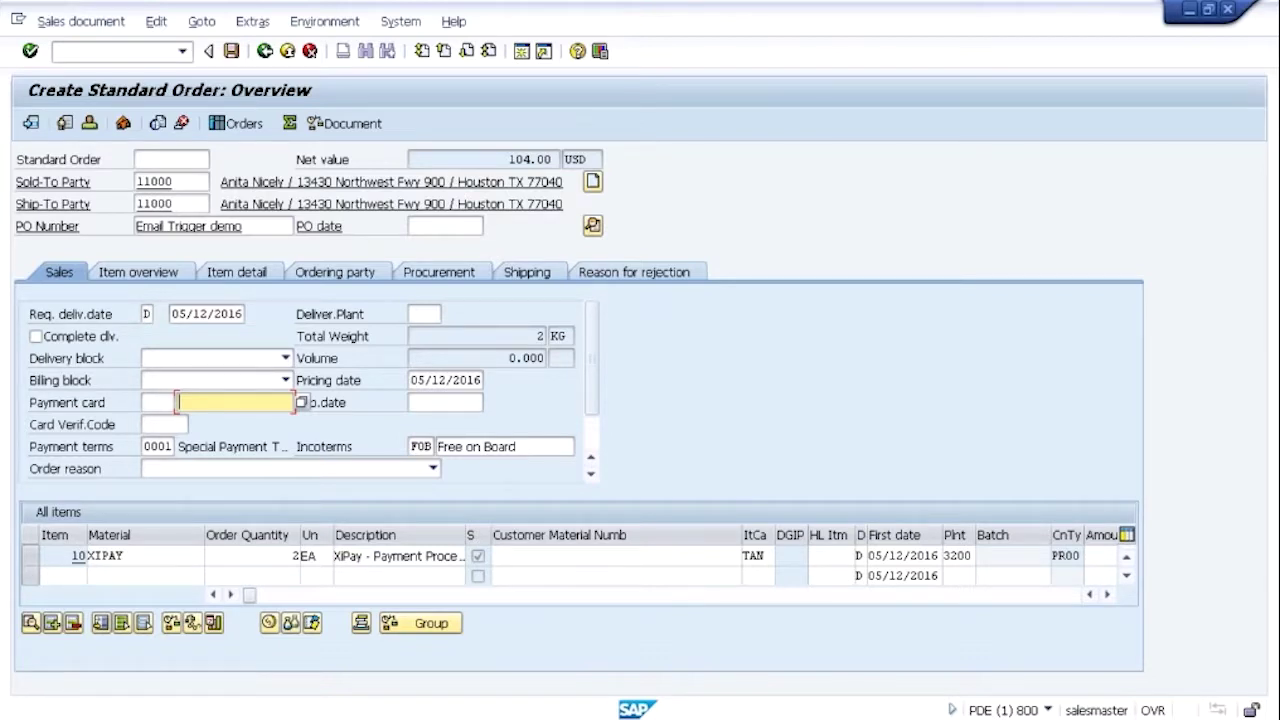
click(592, 228)
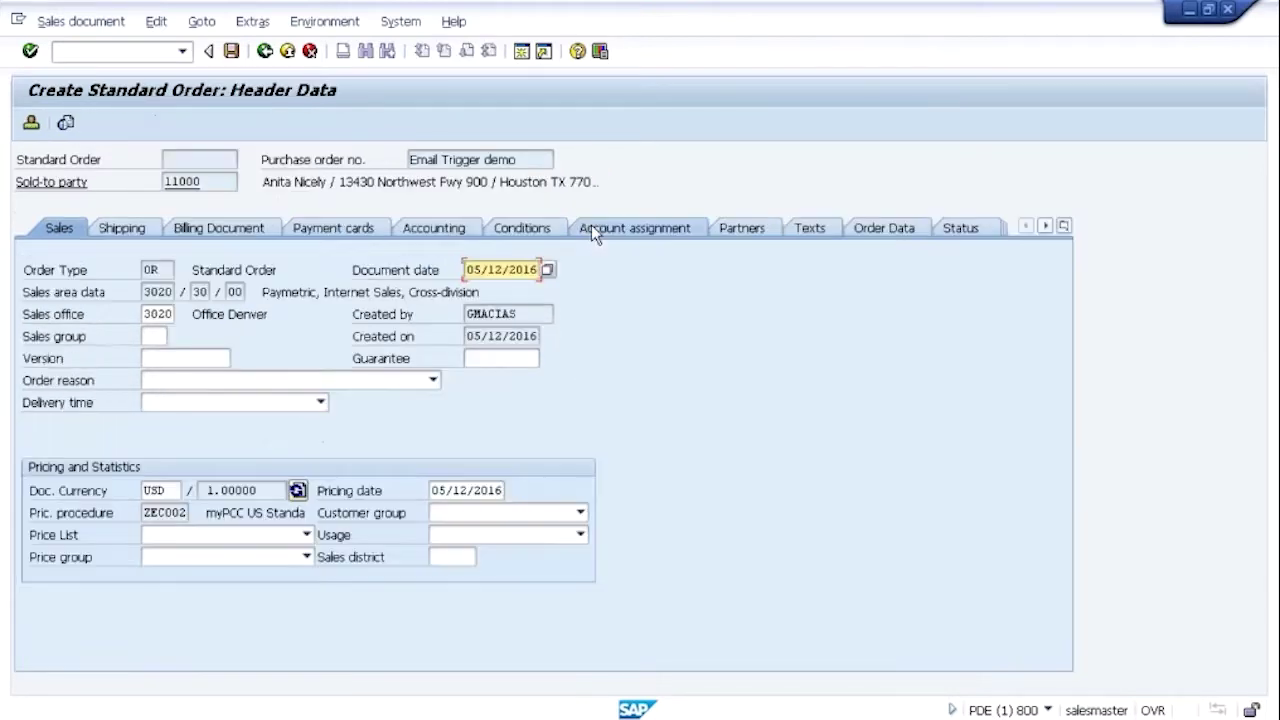
click(345, 232)
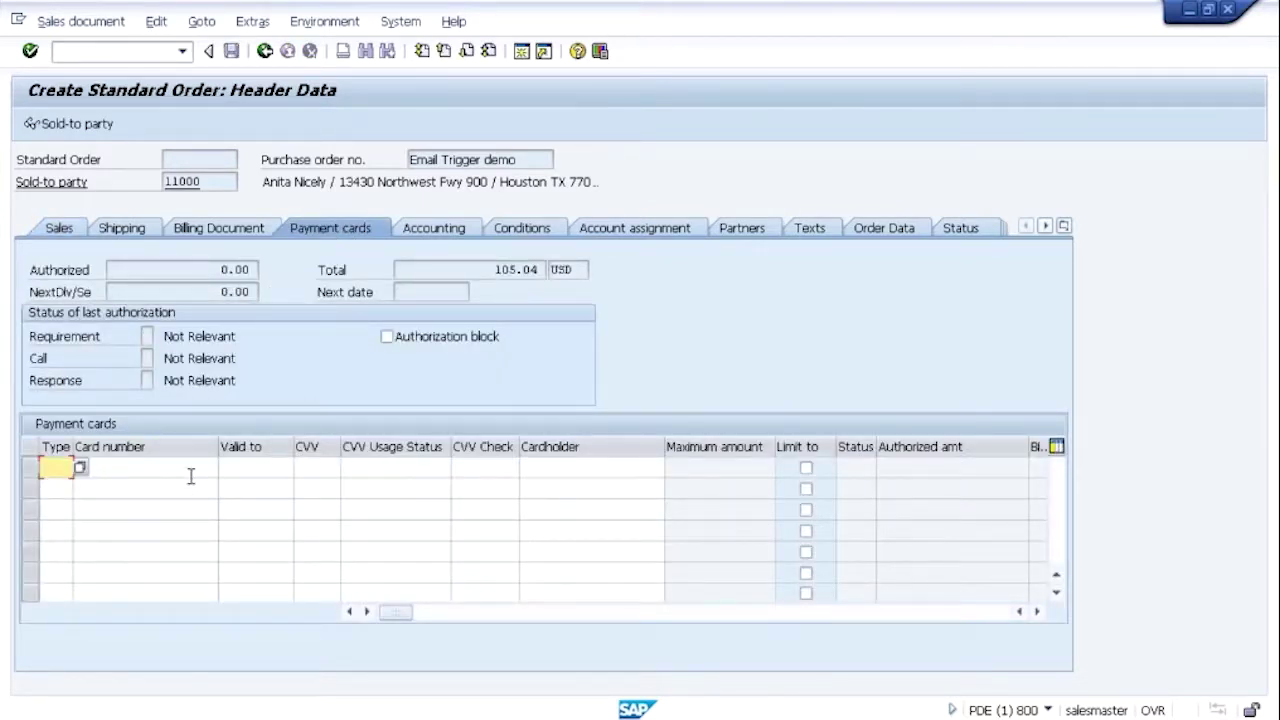
click(190, 472)
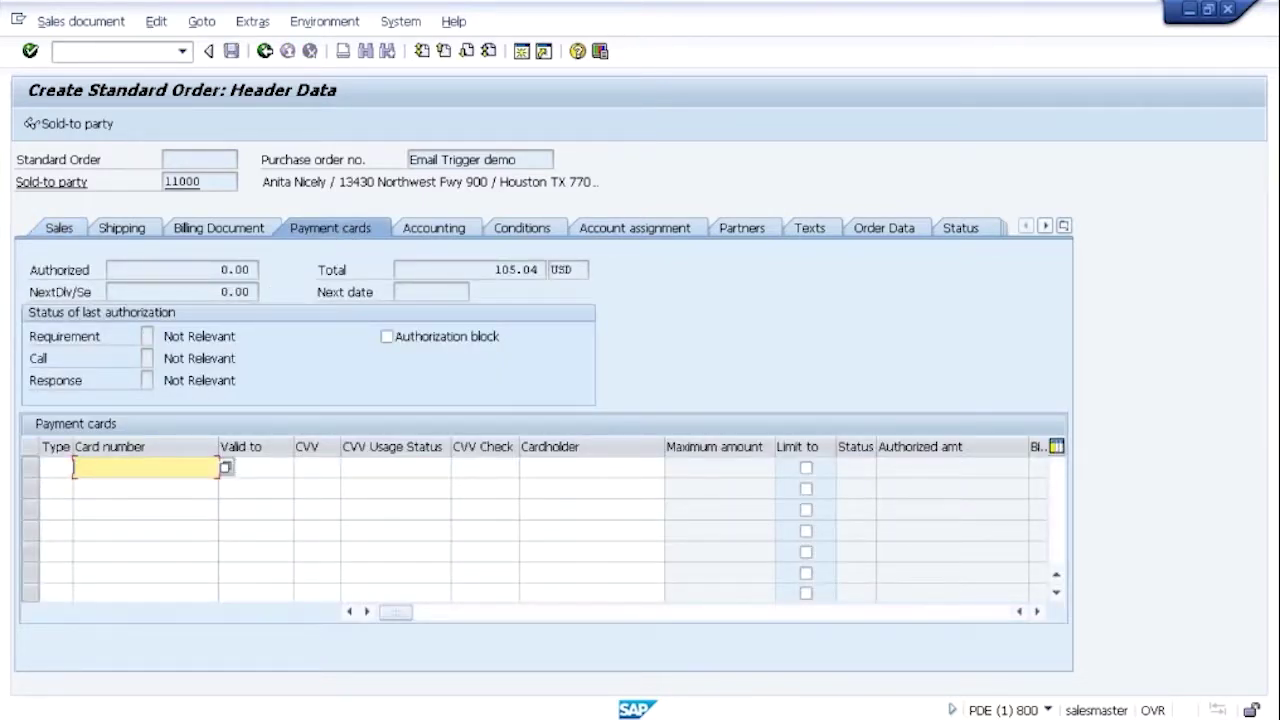
click(228, 468)
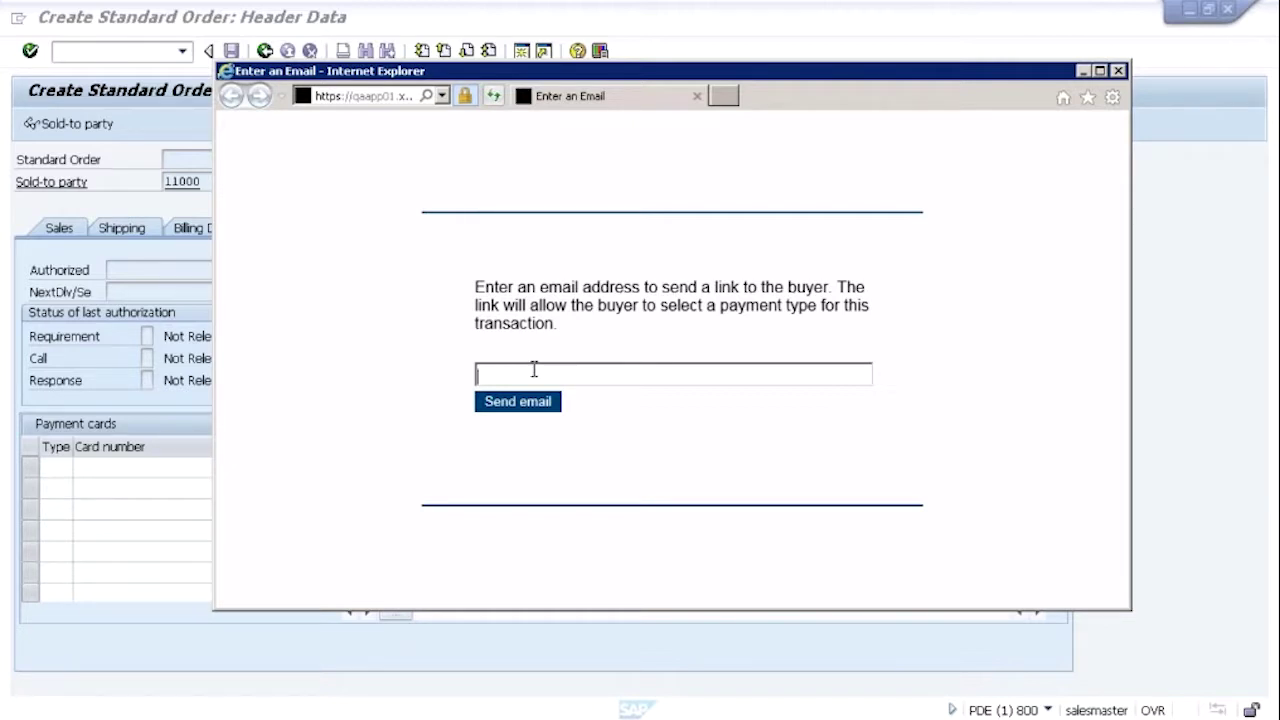
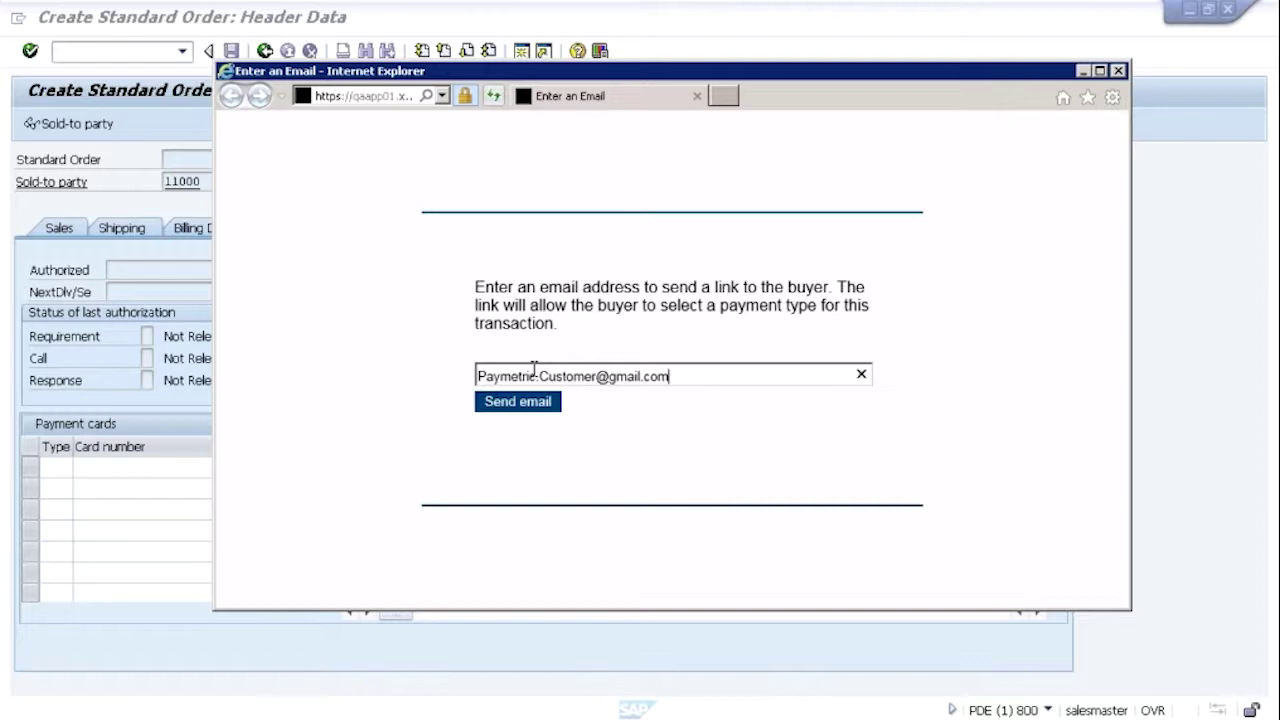
Enter the buyer's email address and send them the payment-type link
click(518, 401)
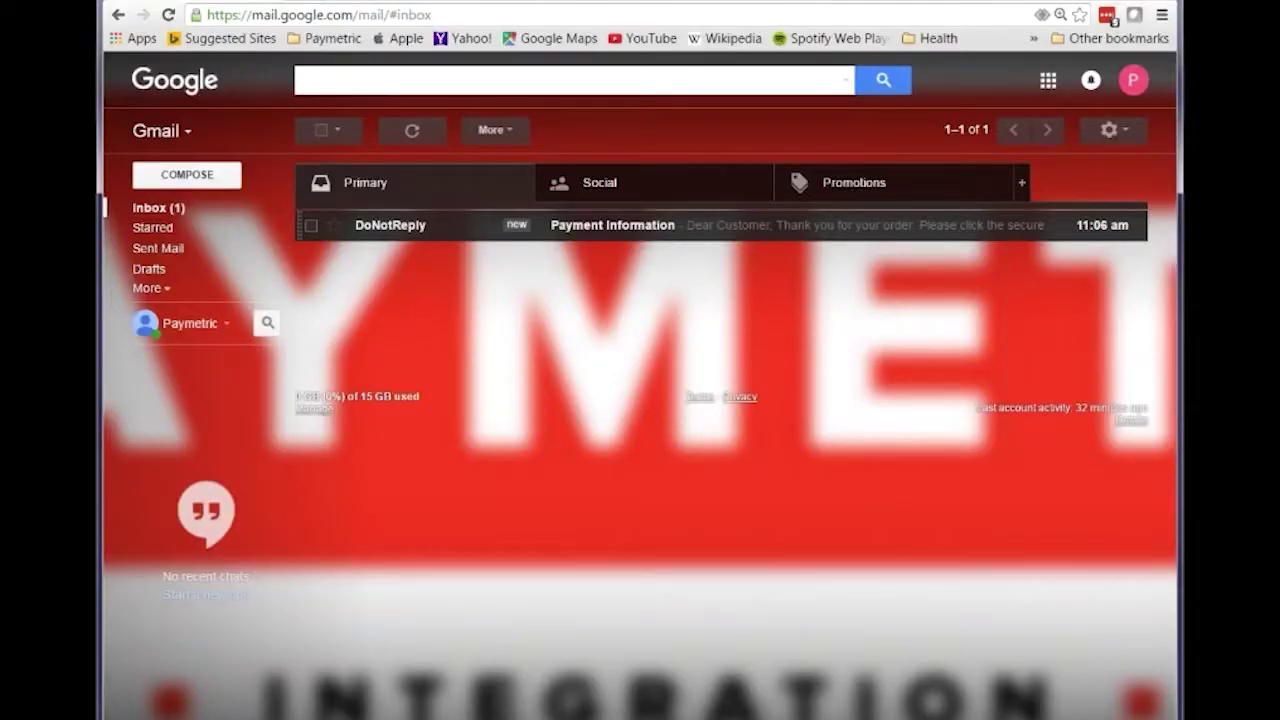
Open the DoNotReply 'Payment Information' email to reach the Xi Intercept payment form
key(Return)
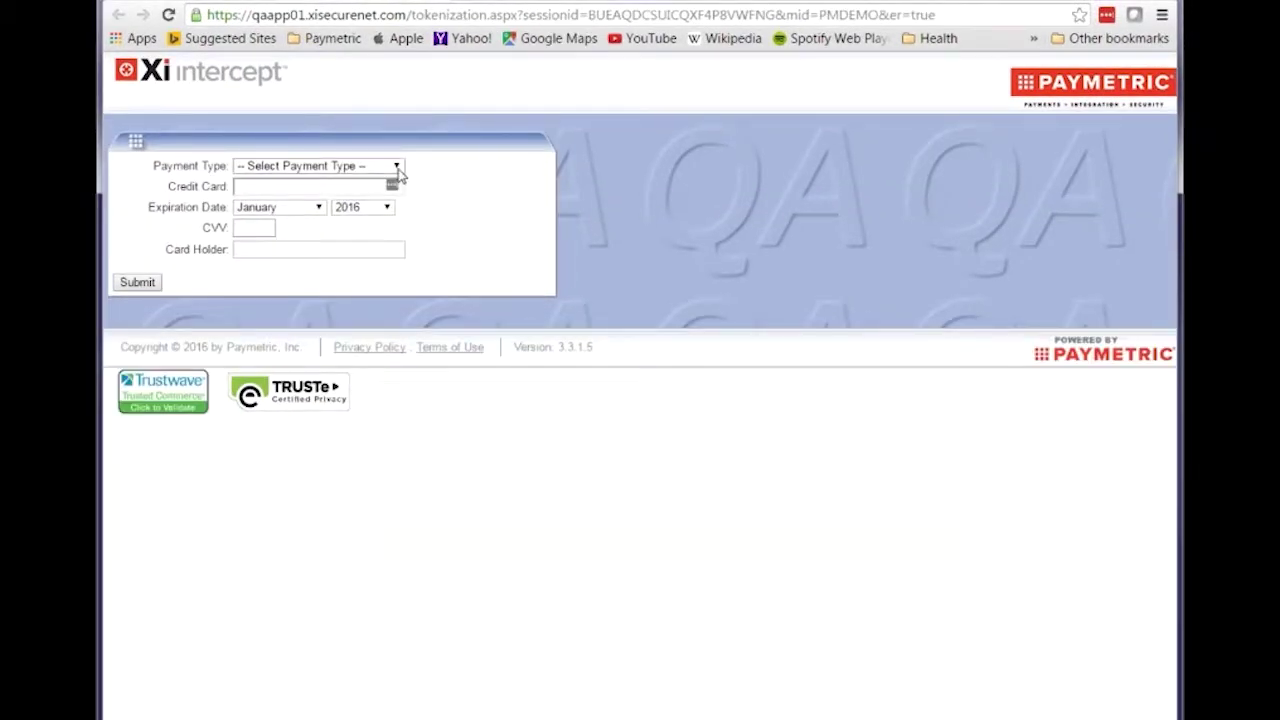
Choose Visa, enter the card number, and set expiration to March 2020
click(397, 168)
click(337, 227)
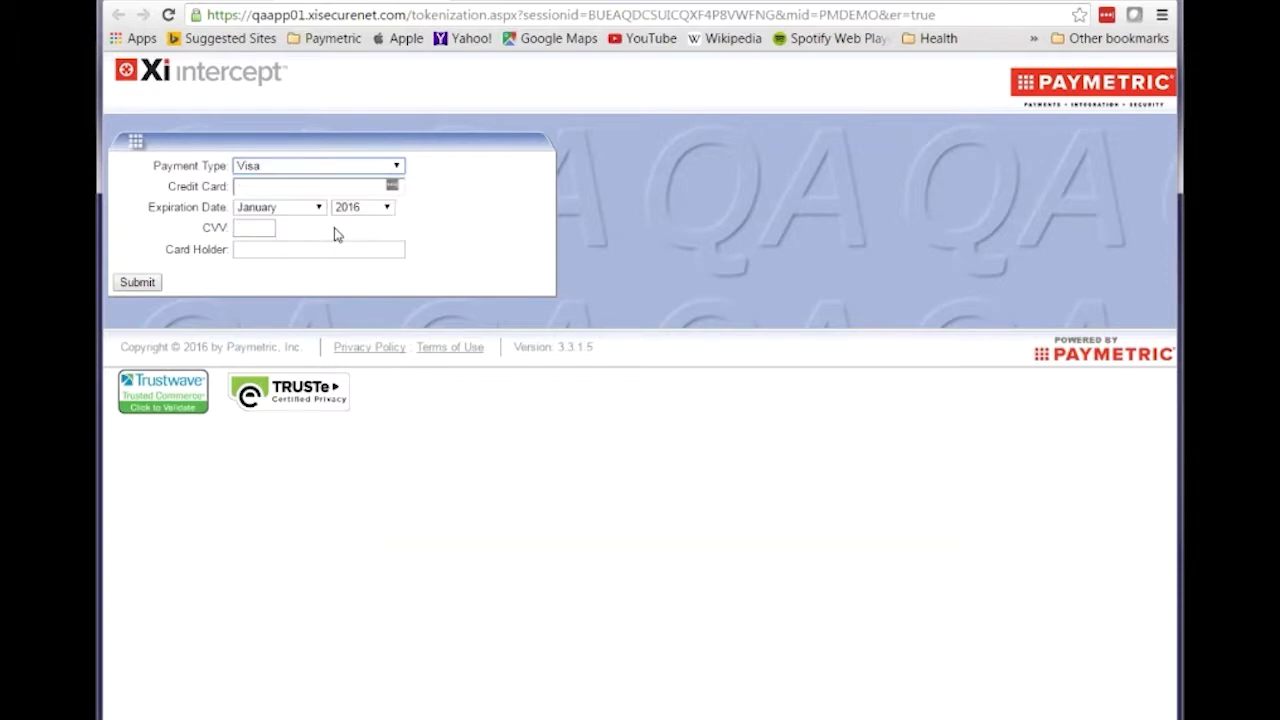
click(323, 186)
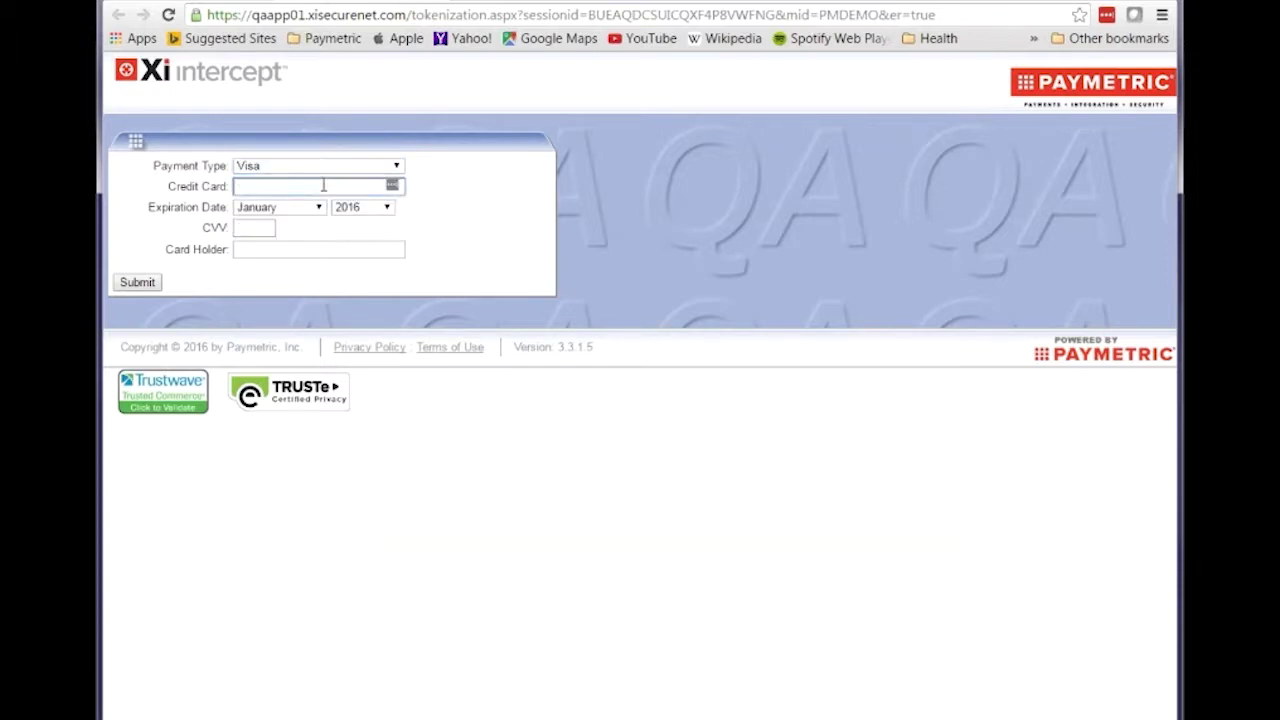
text(4444333322221111)
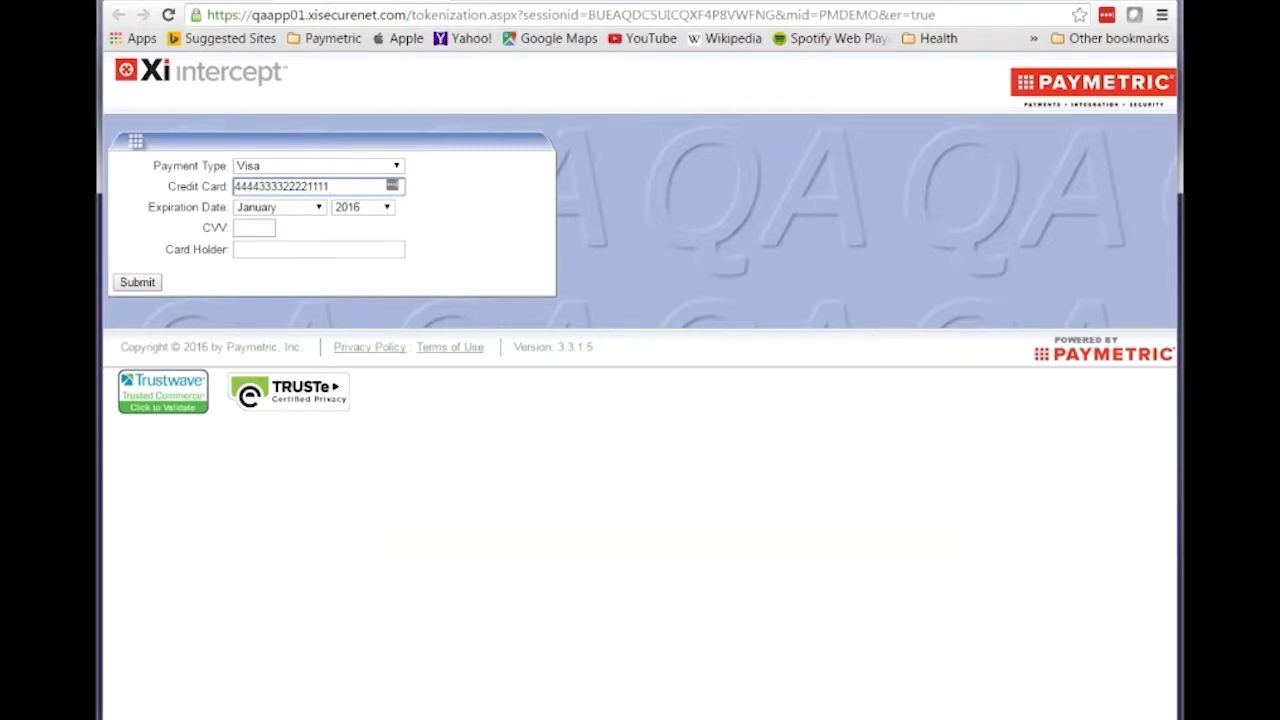
click(318, 207)
click(271, 251)
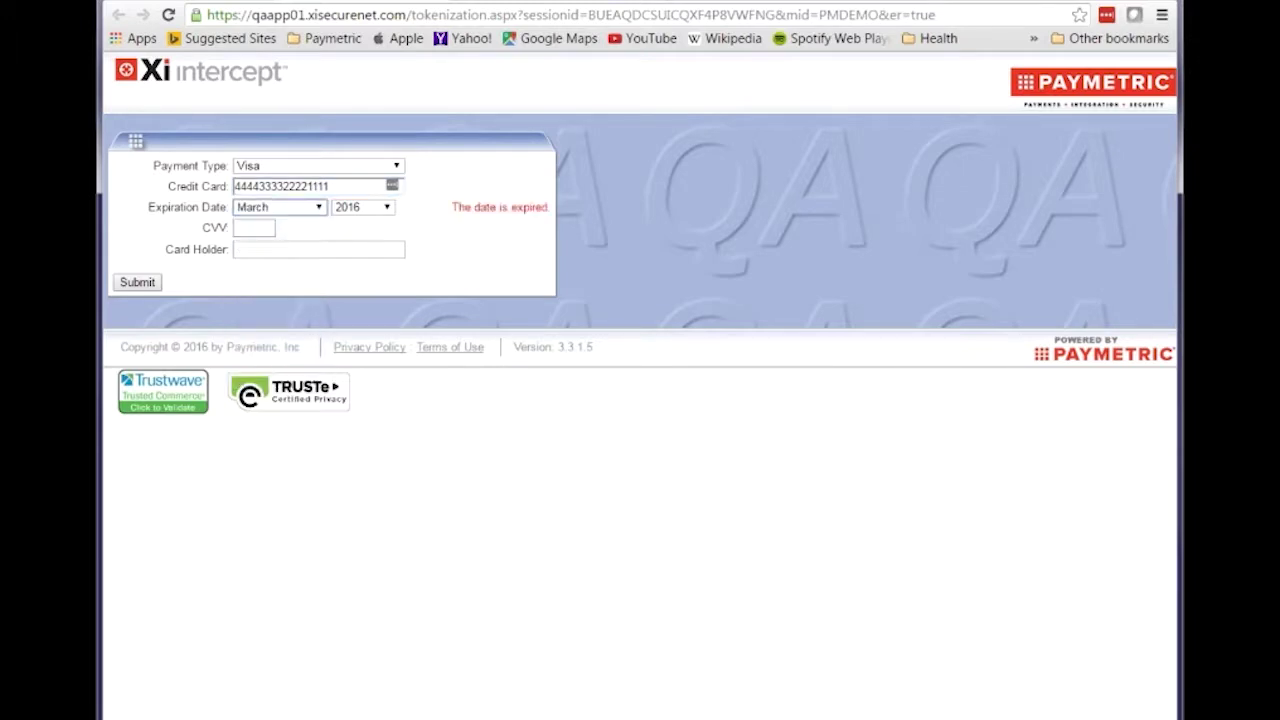
click(387, 207)
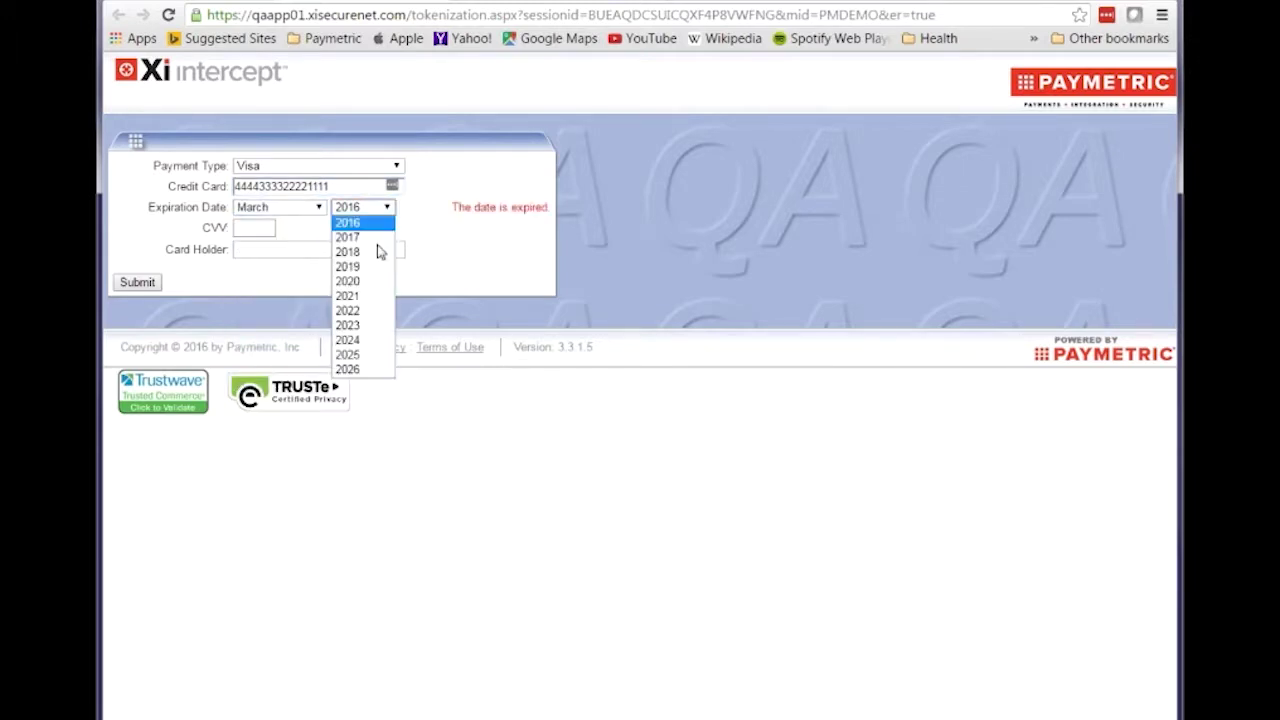
click(368, 283)
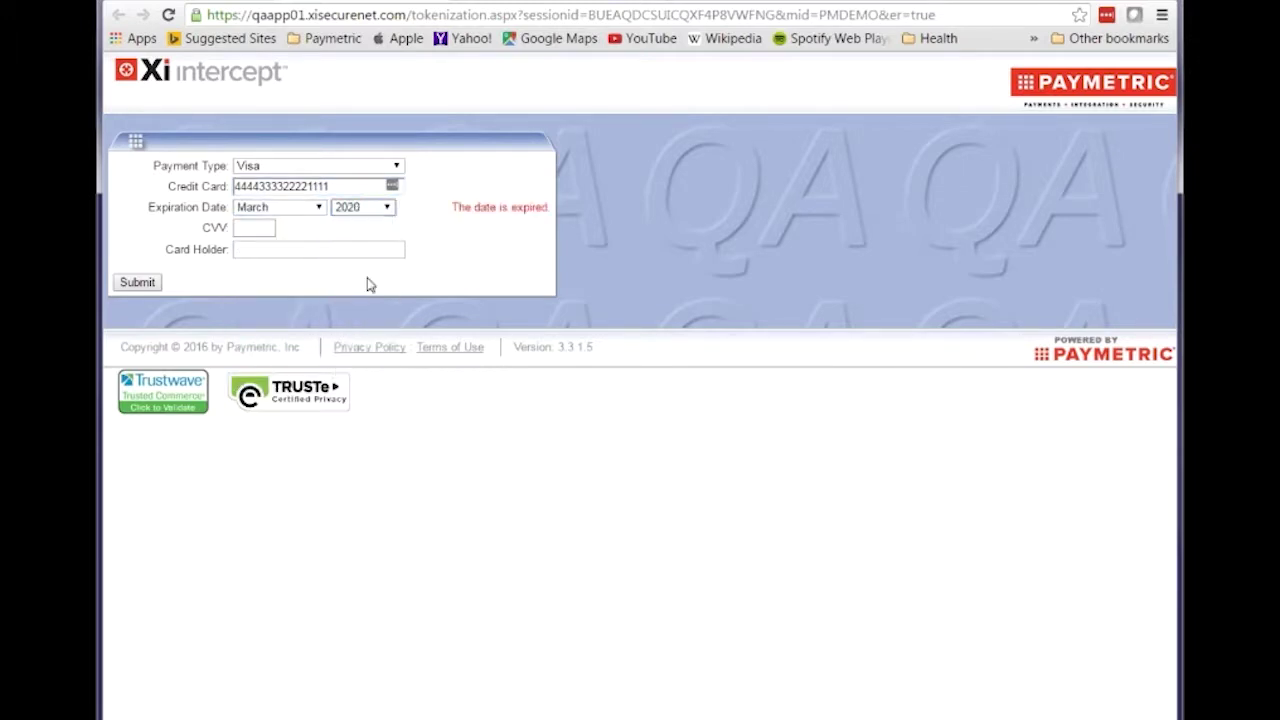
Fill in the CVV and cardholder name, then submit the card for tokenization
click(266, 227)
text(123)
click(266, 255)
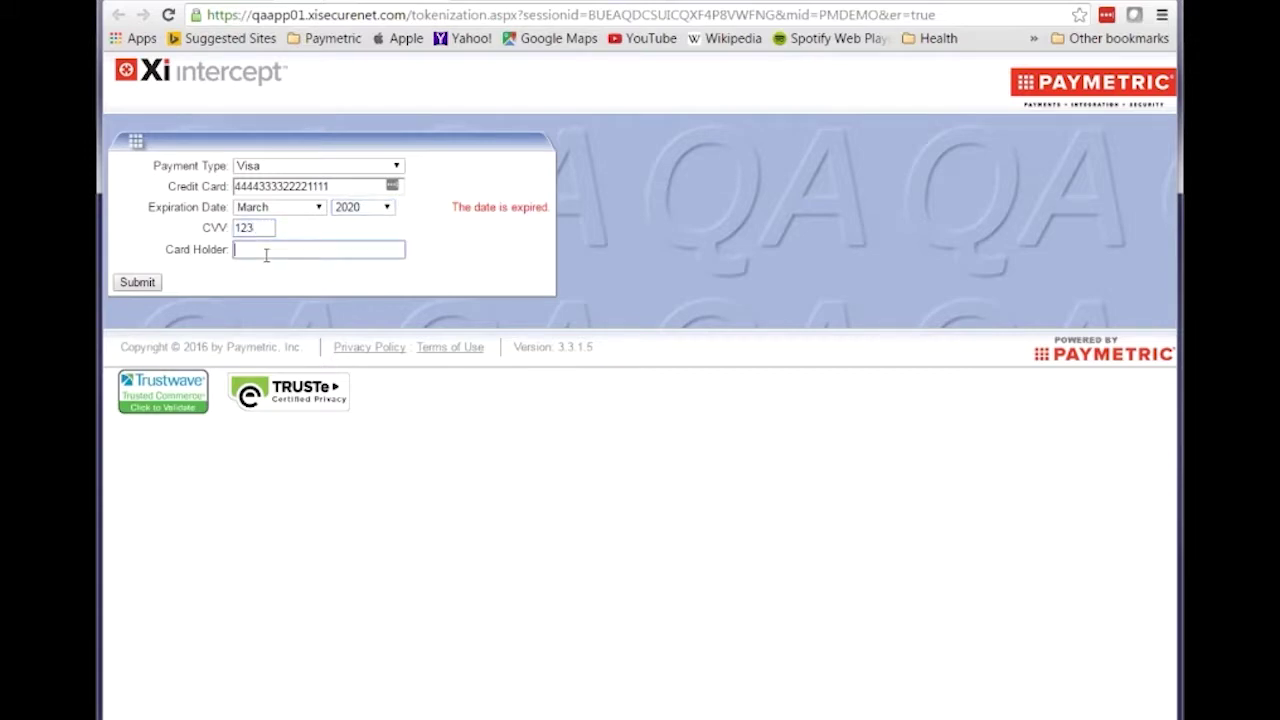
text(Joe Customer)
key(Return)
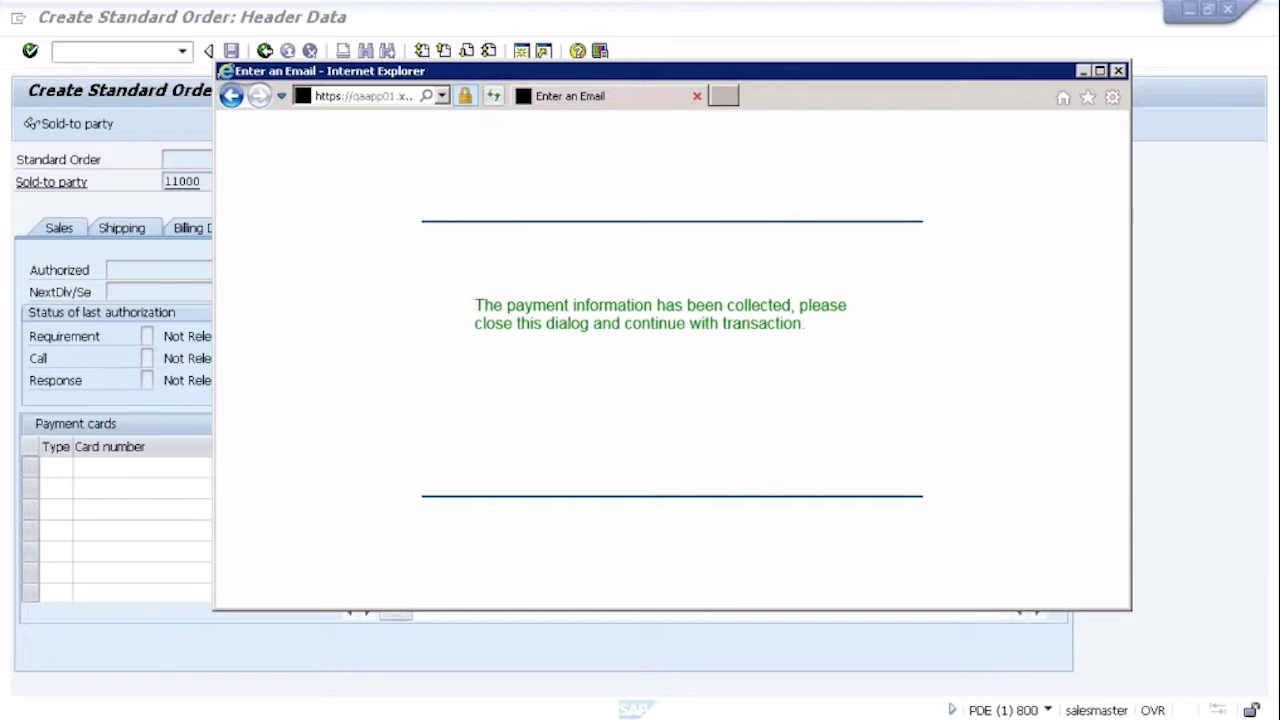
Close the browser window, check the tokenized card's details (valid to 032020), and go back to the overview
click(697, 96)
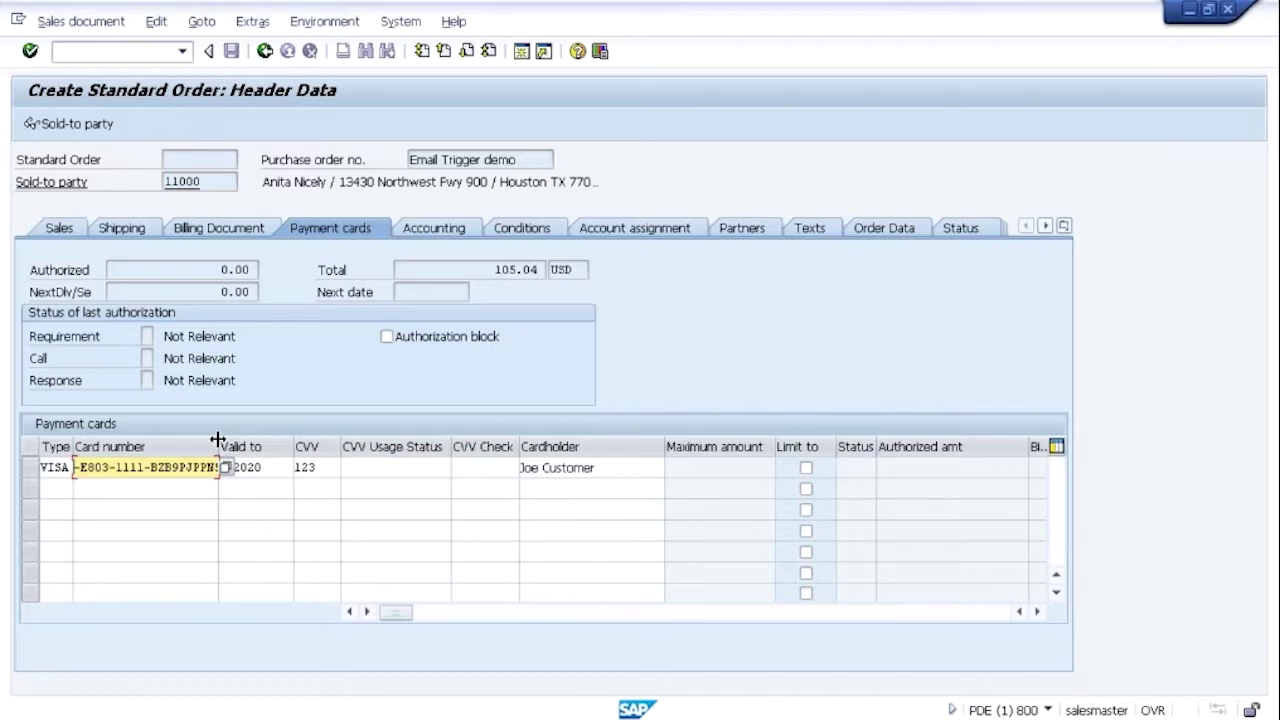
drag(219, 442, 267, 446)
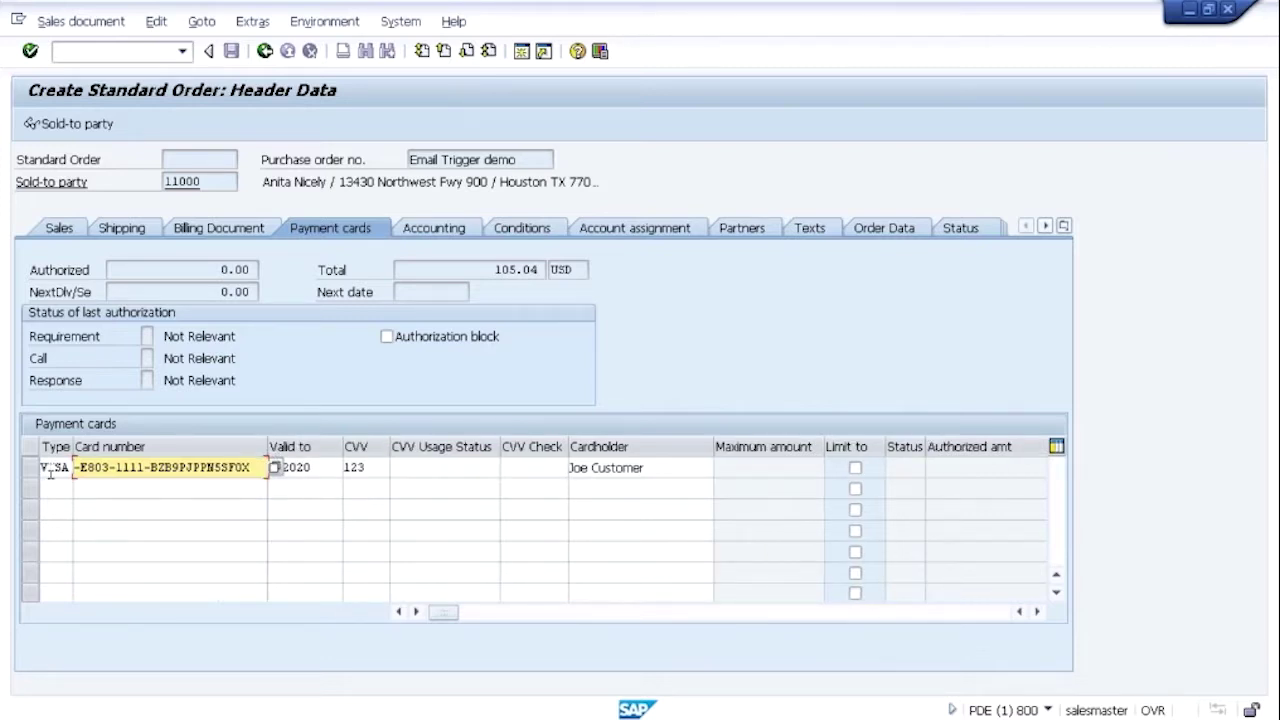
click(314, 467)
click(363, 467)
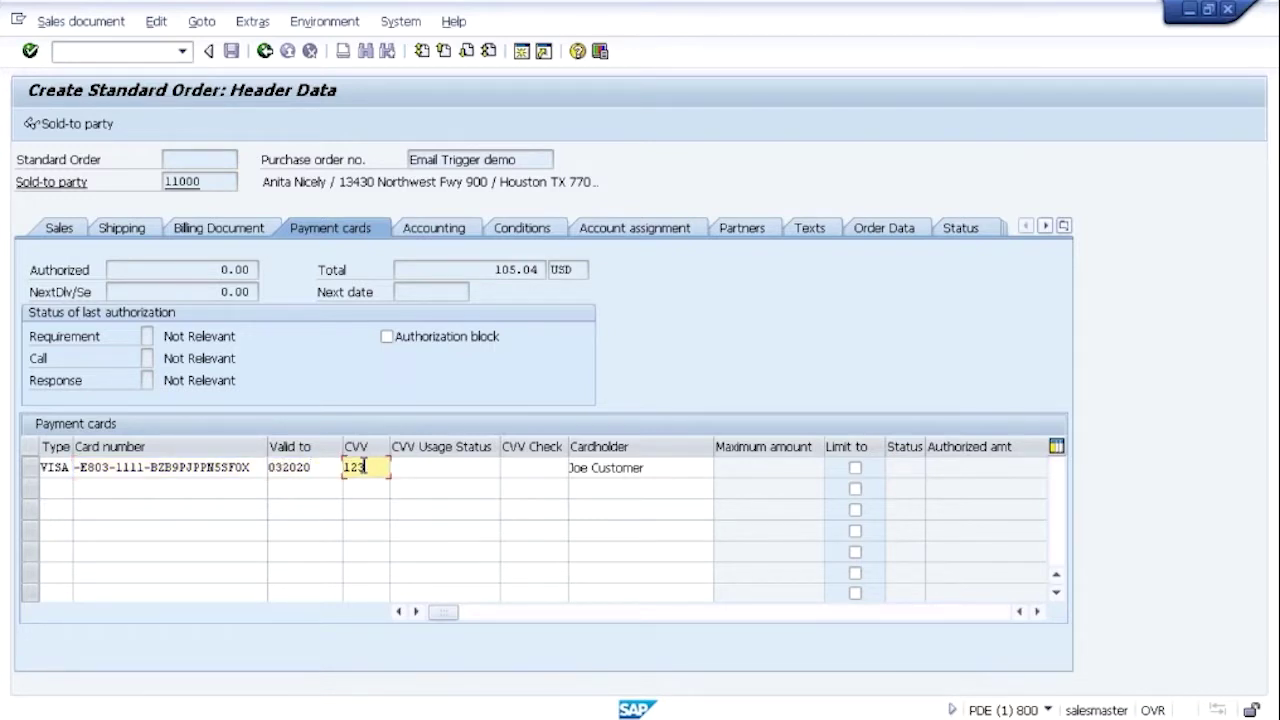
click(654, 467)
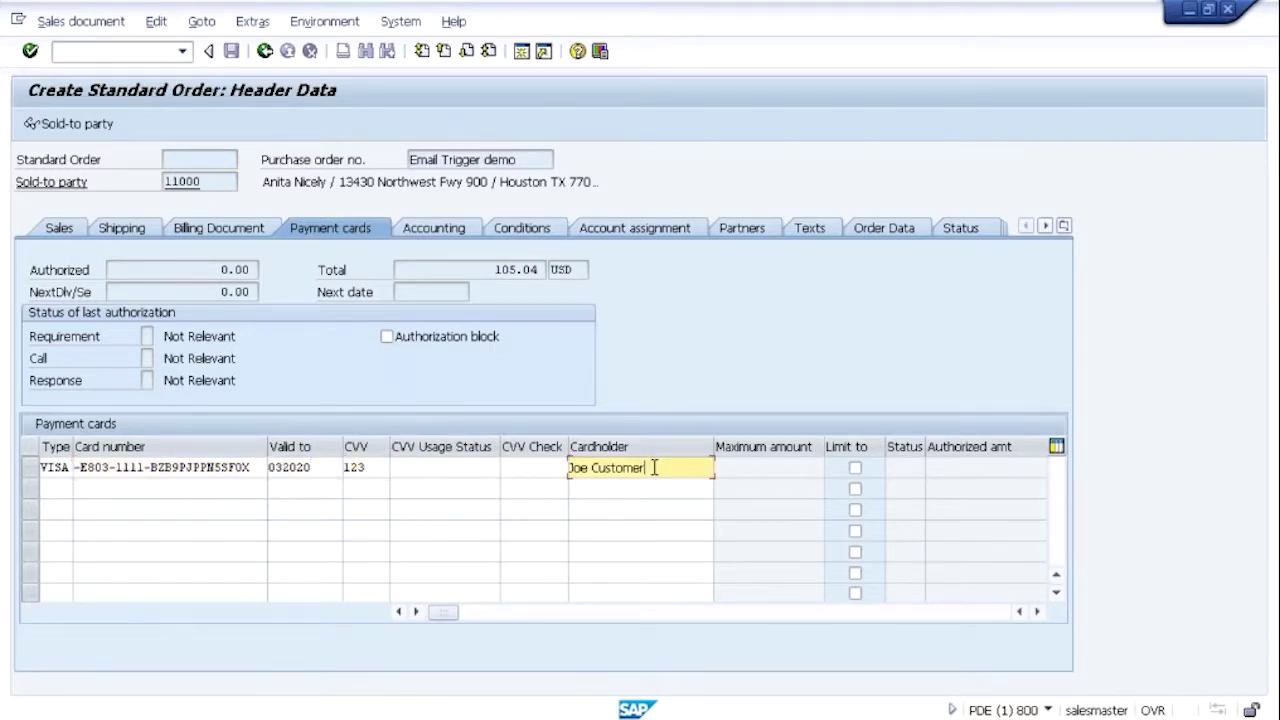
click(265, 50)
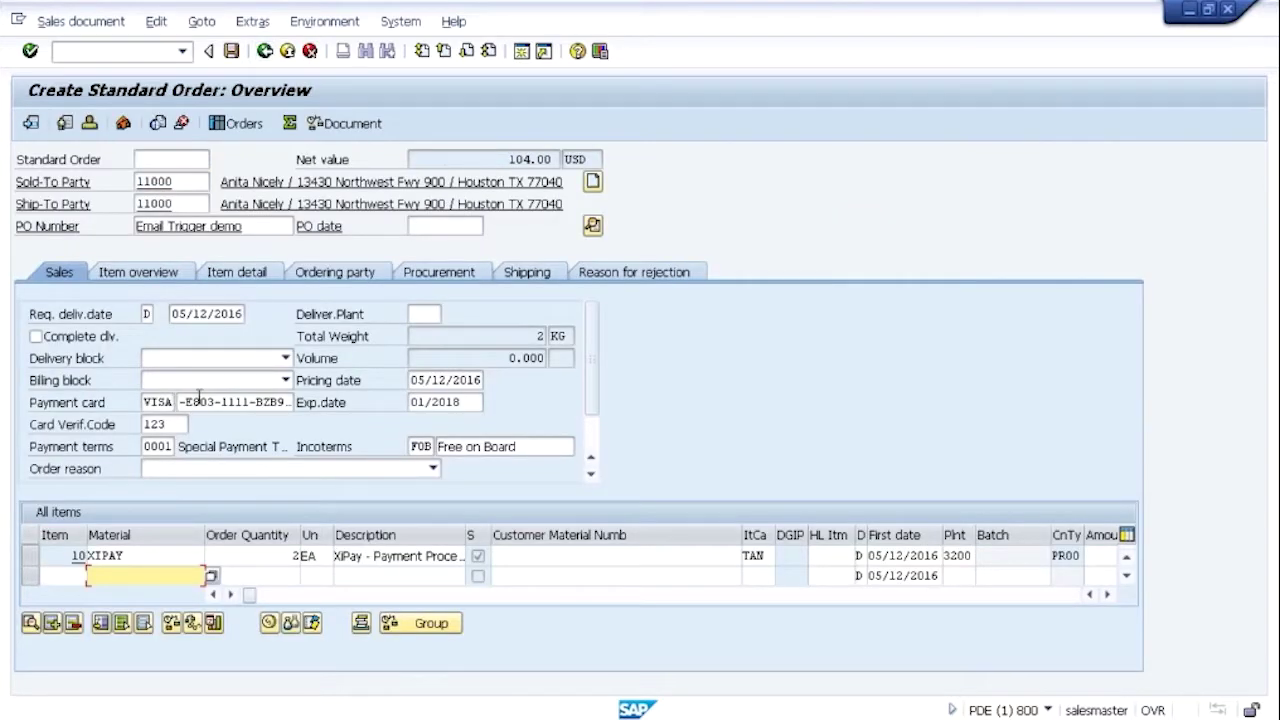
Save the order, starting authorization of the tokenized Visa card
click(231, 50)
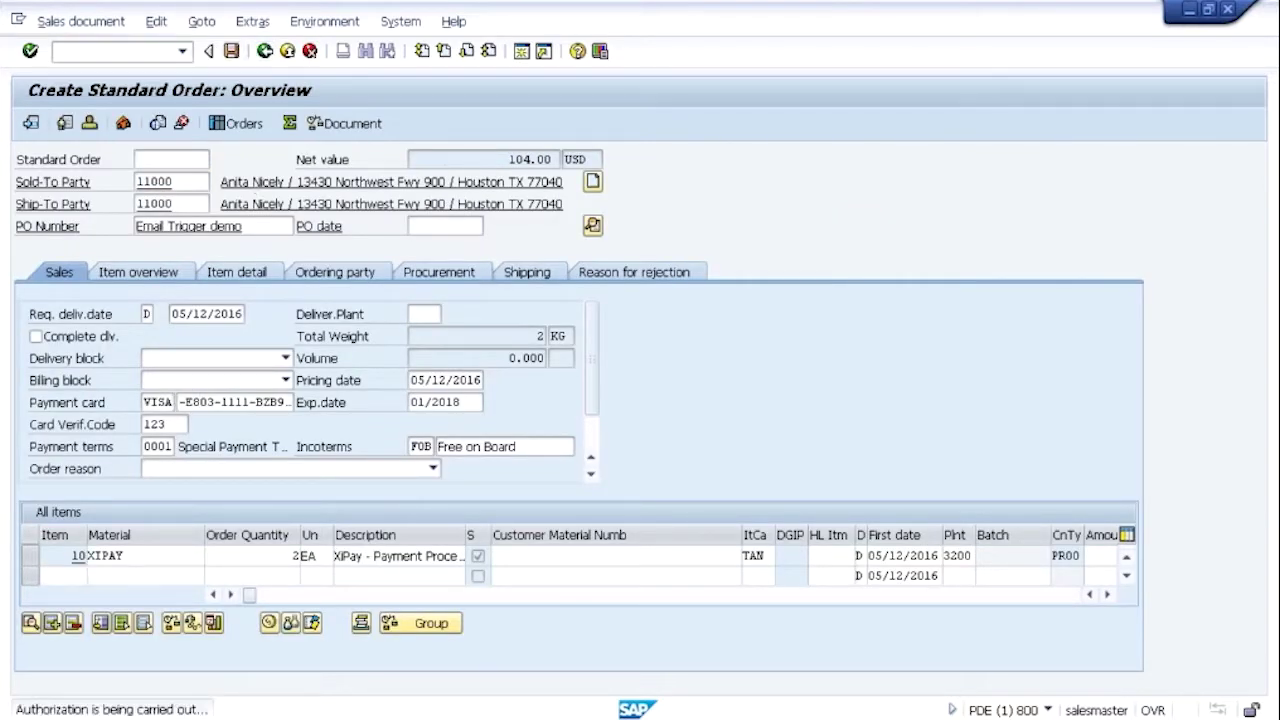